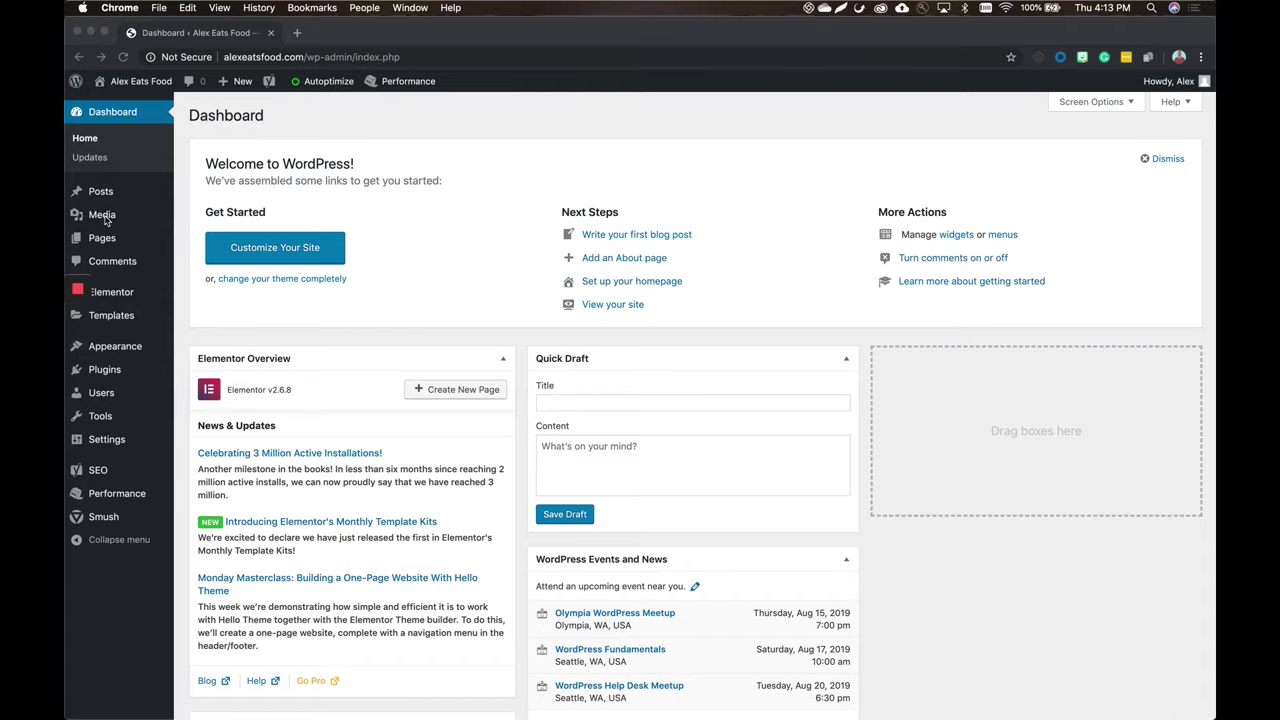
# Open the Media Library and show the details of bread-bun-burger-1639562-1.jpg
pyautogui.click(104, 216)
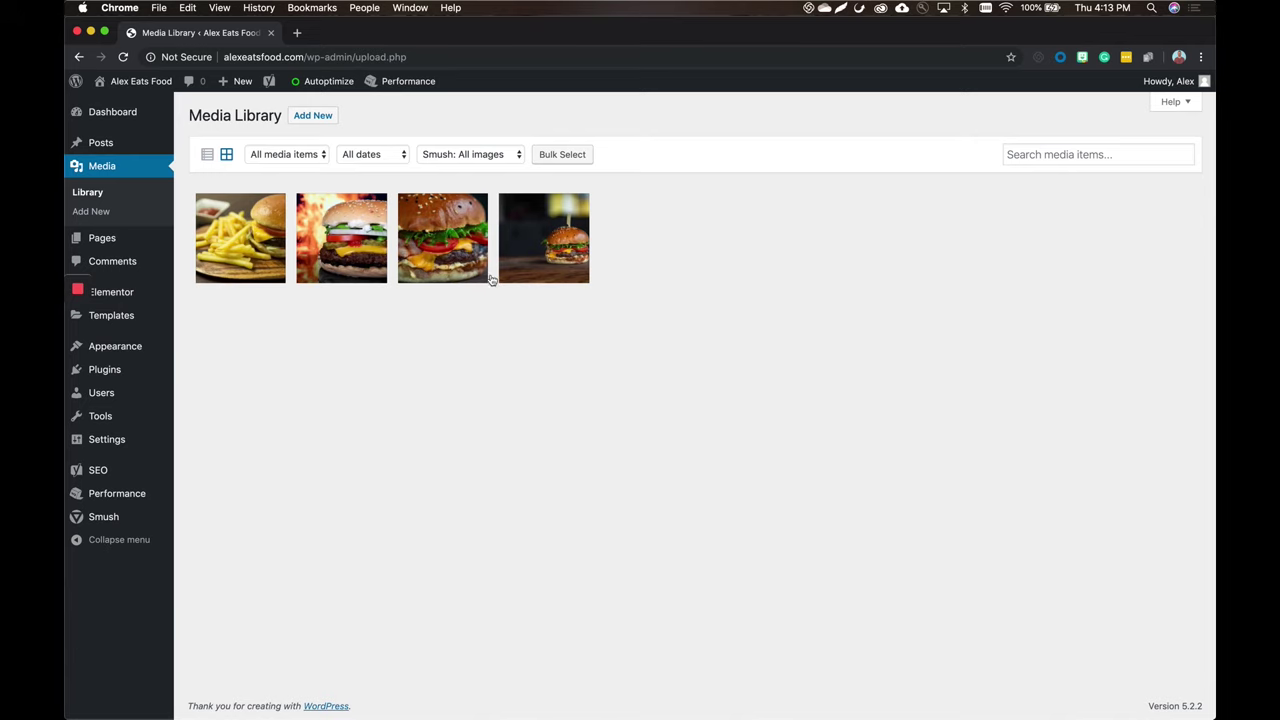
pyautogui.click(538, 244)
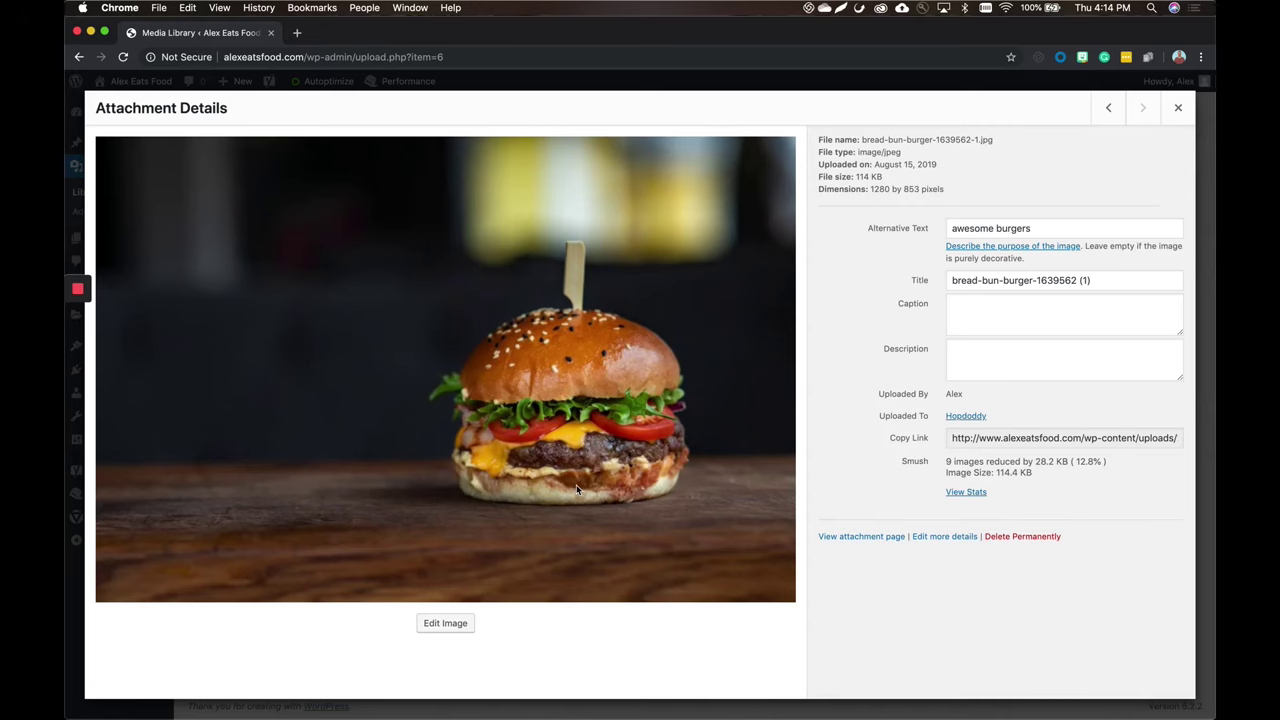
# Go back to beef-blur-bread-551991.jpg and trim its title to beef-blur-bread
pyautogui.click(1108, 108)
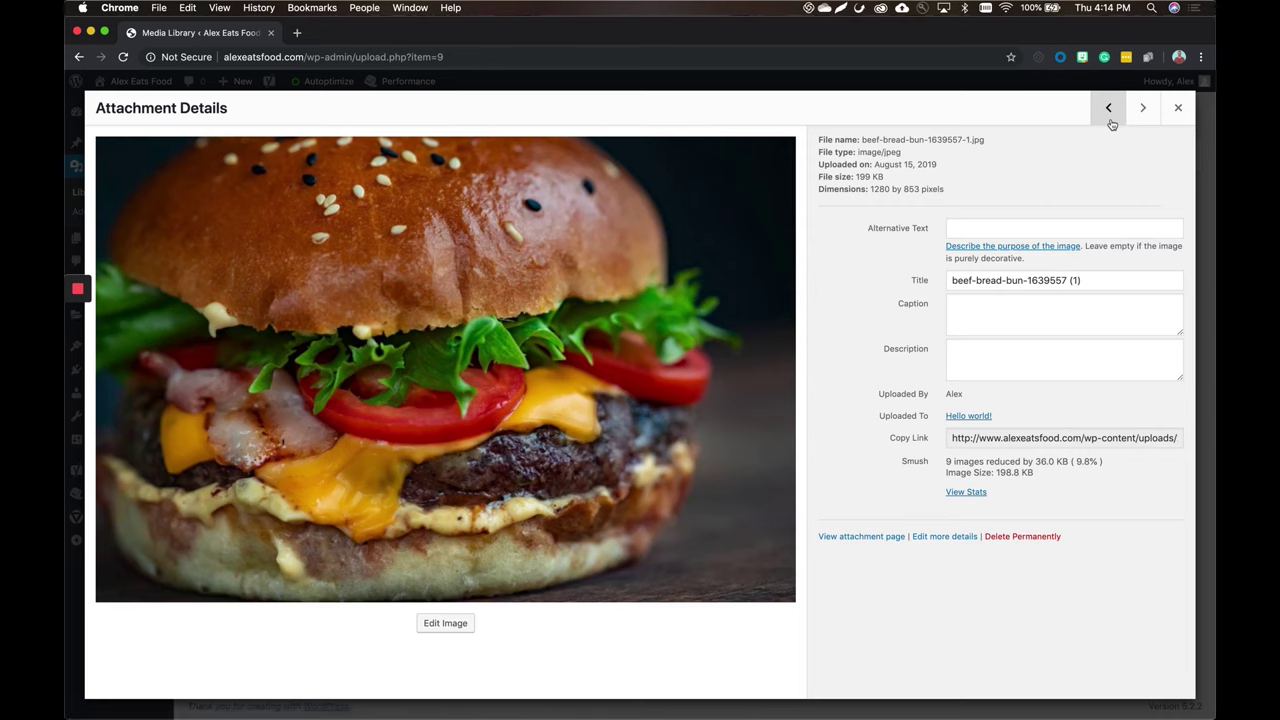
pyautogui.click(1111, 122)
pyautogui.click(1111, 122)
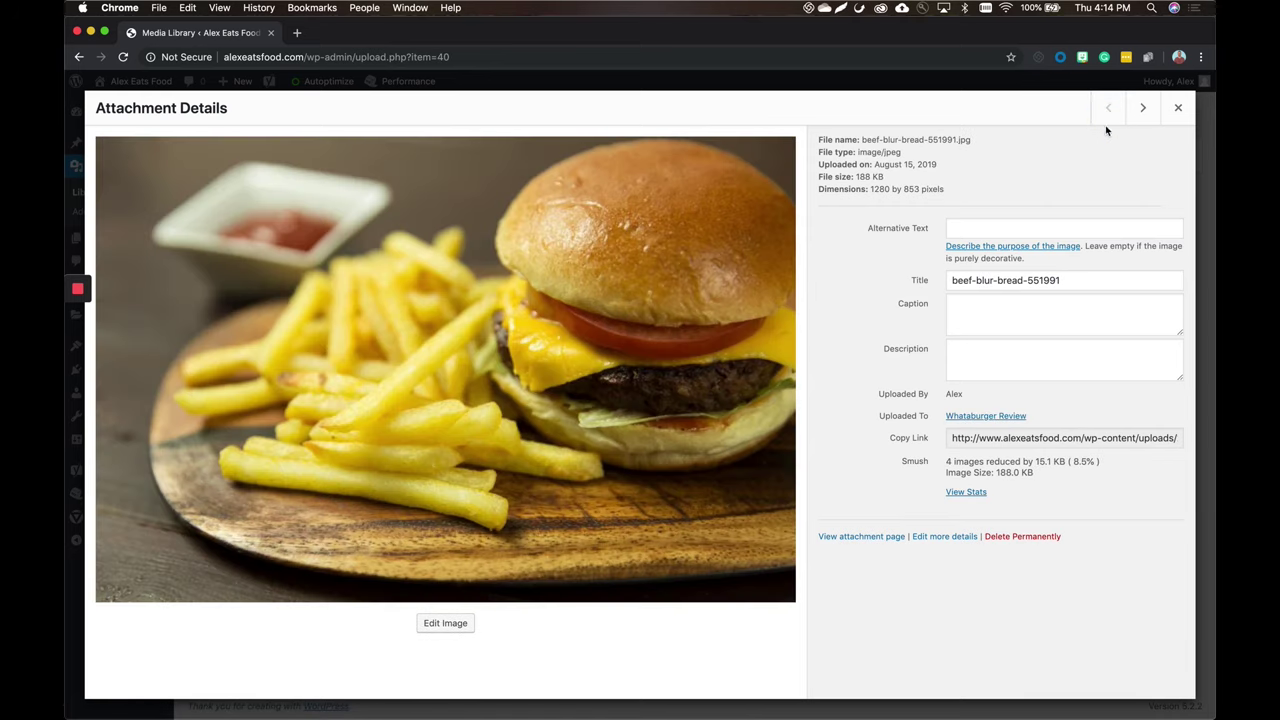
pyautogui.click(1005, 230)
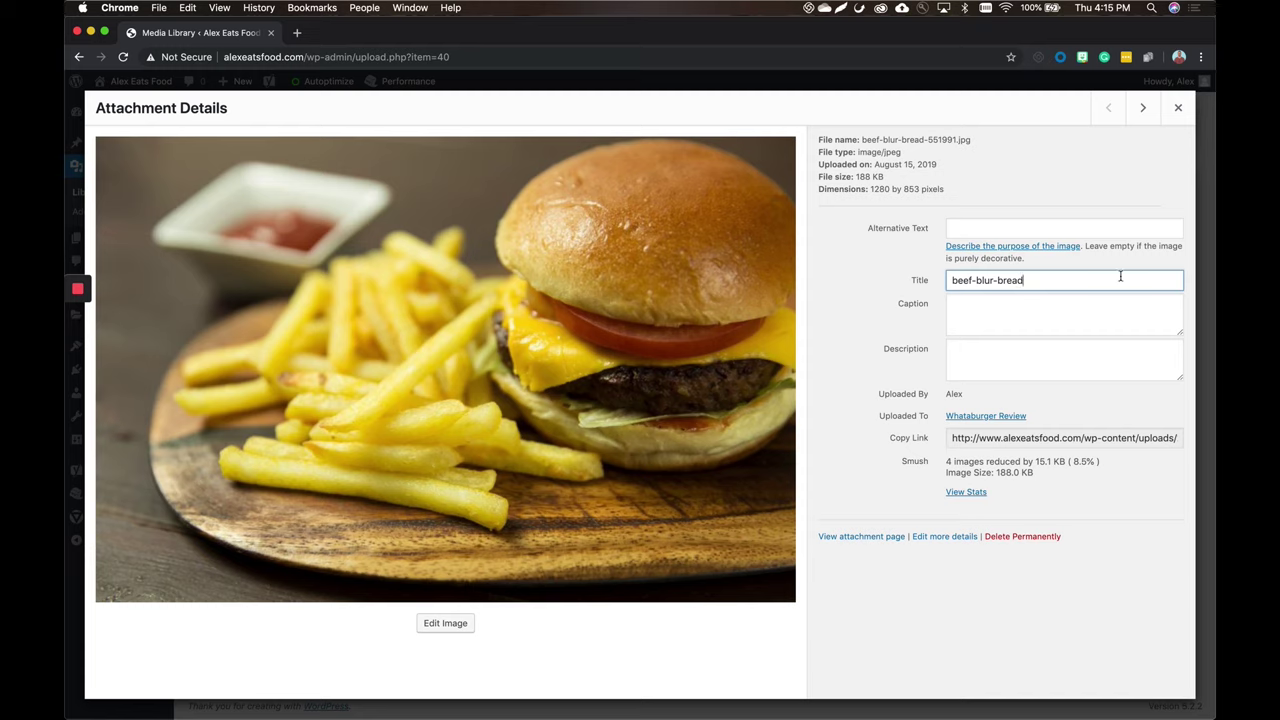
# Save the beef-blur-bread title, then delete -161519 from the flame-backed burger's title
pyautogui.click(1083, 310)
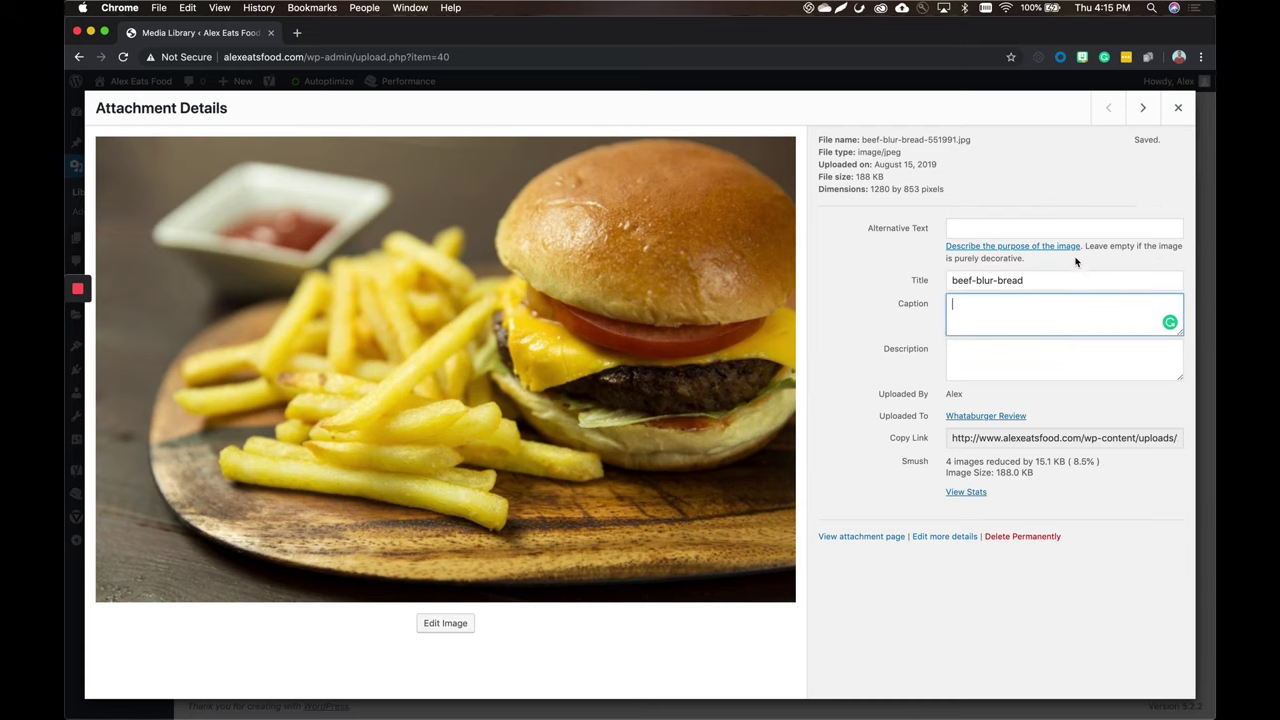
pyautogui.click(1060, 284)
pyautogui.click(1040, 330)
pyautogui.click(1143, 107)
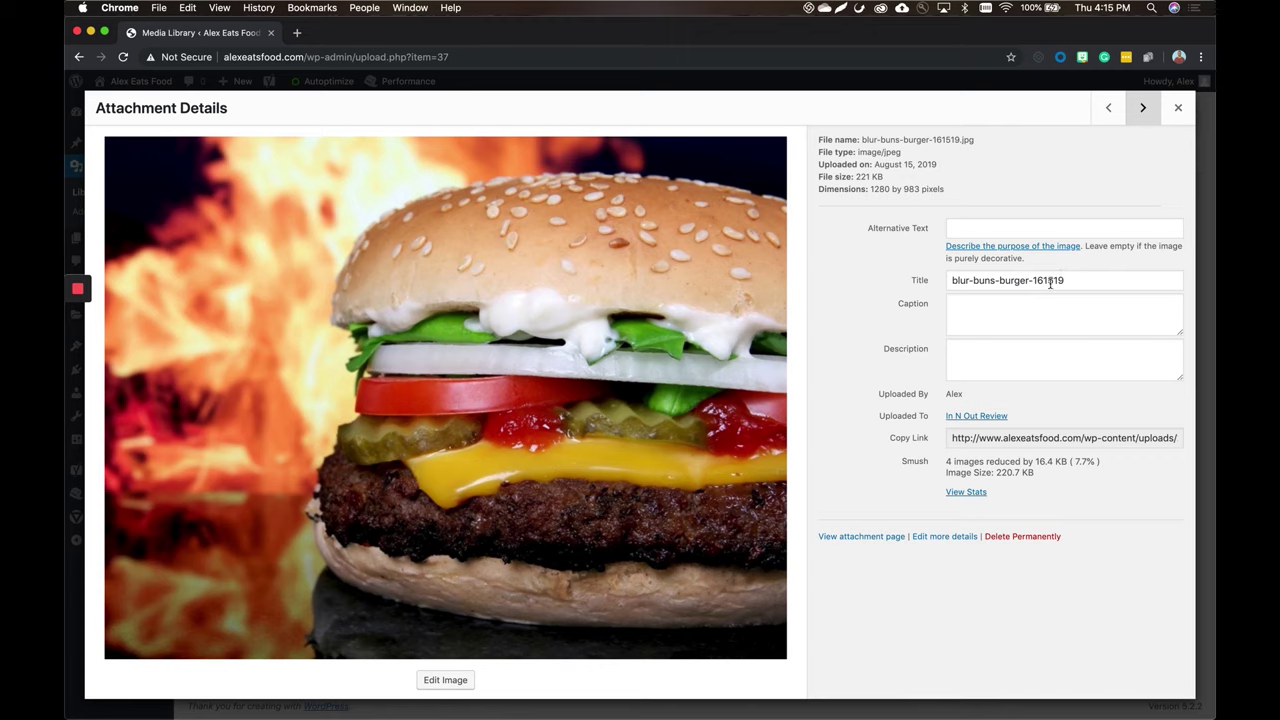
pyautogui.moveTo(1033, 281); pyautogui.dragTo(1068, 281)
pyautogui.press('BackSpace')
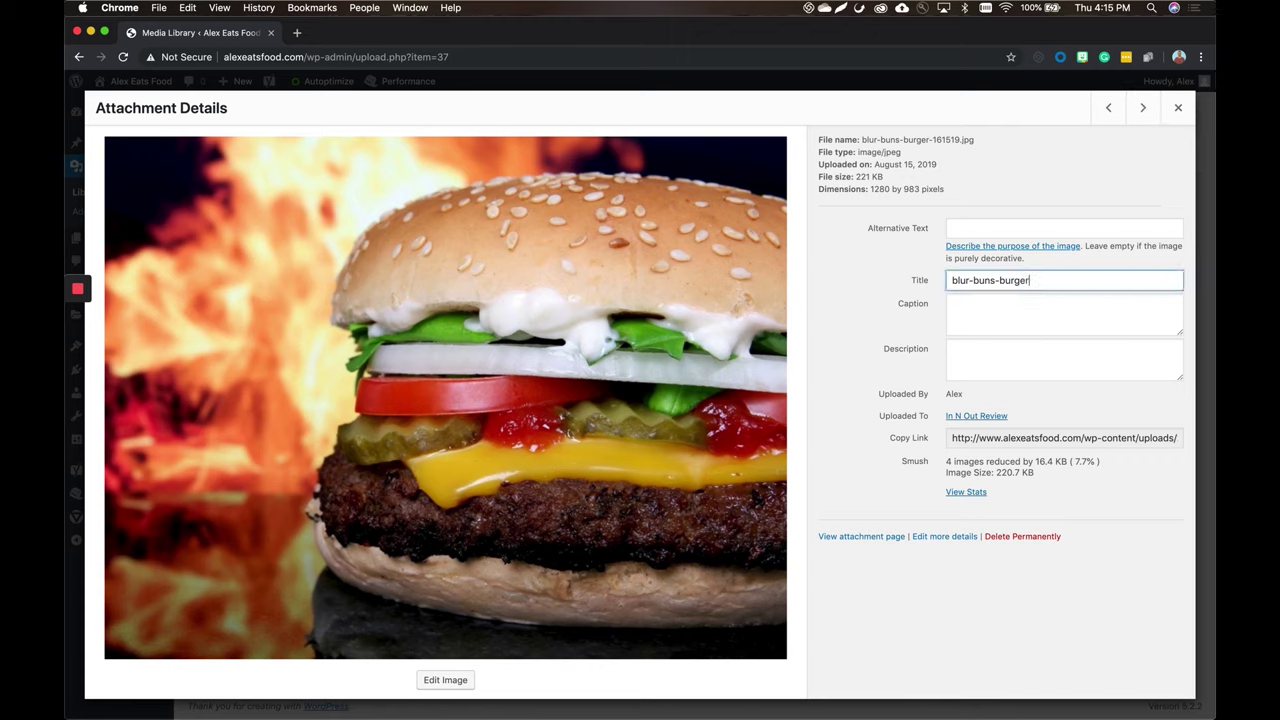
pyautogui.click(1135, 151)
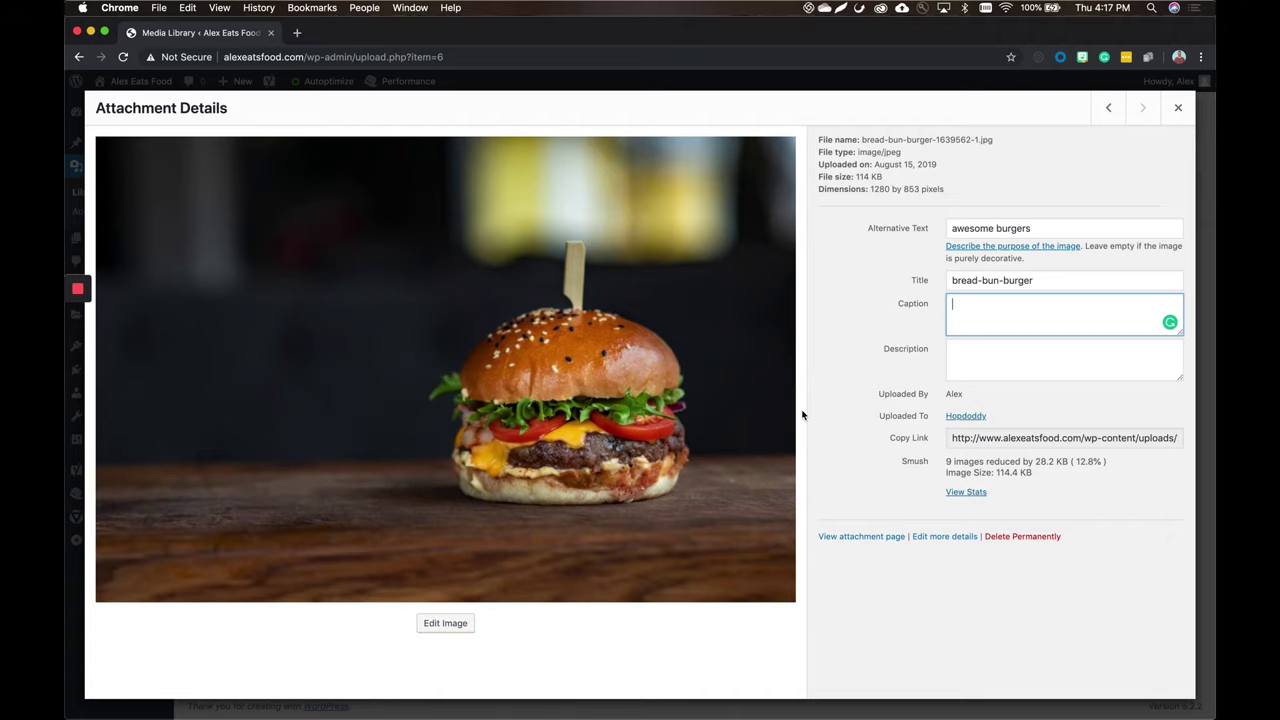
# Type the caption 'Juicy delicious with tomatoes lettuce cheese dijon mustard', accepting the cheese spelling fix
pyautogui.click(1004, 357)
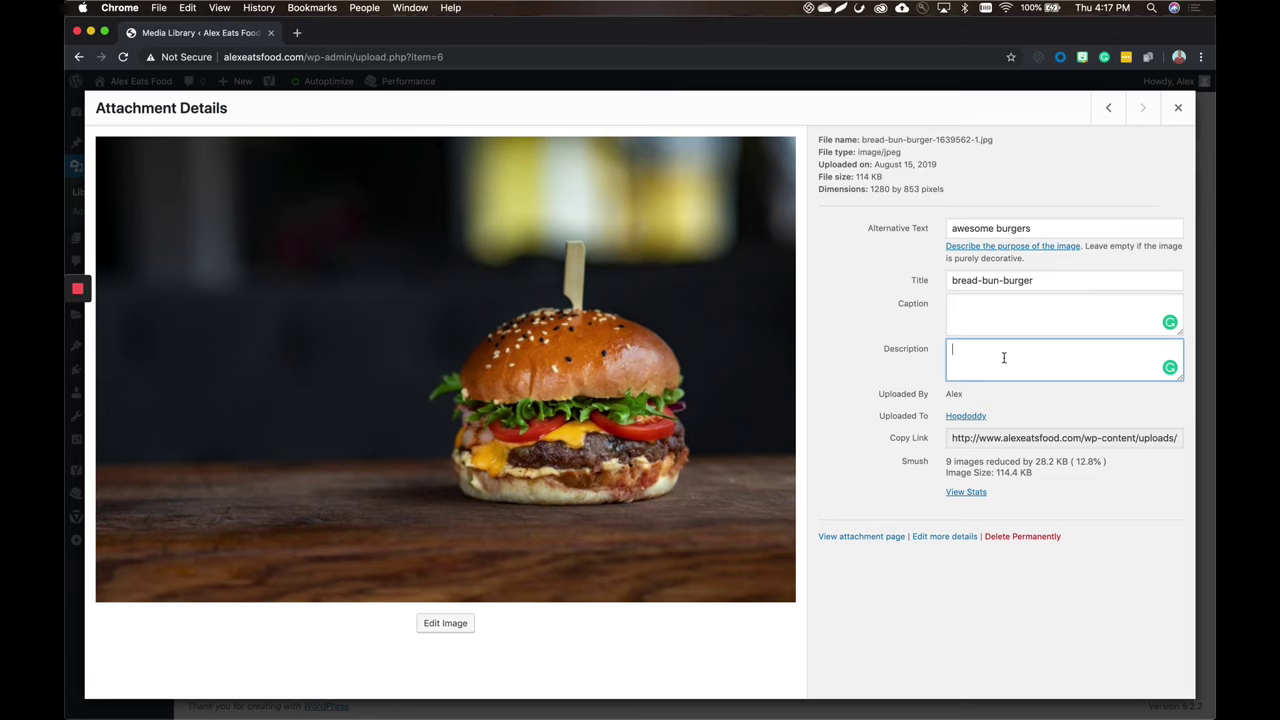
pyautogui.click(981, 314)
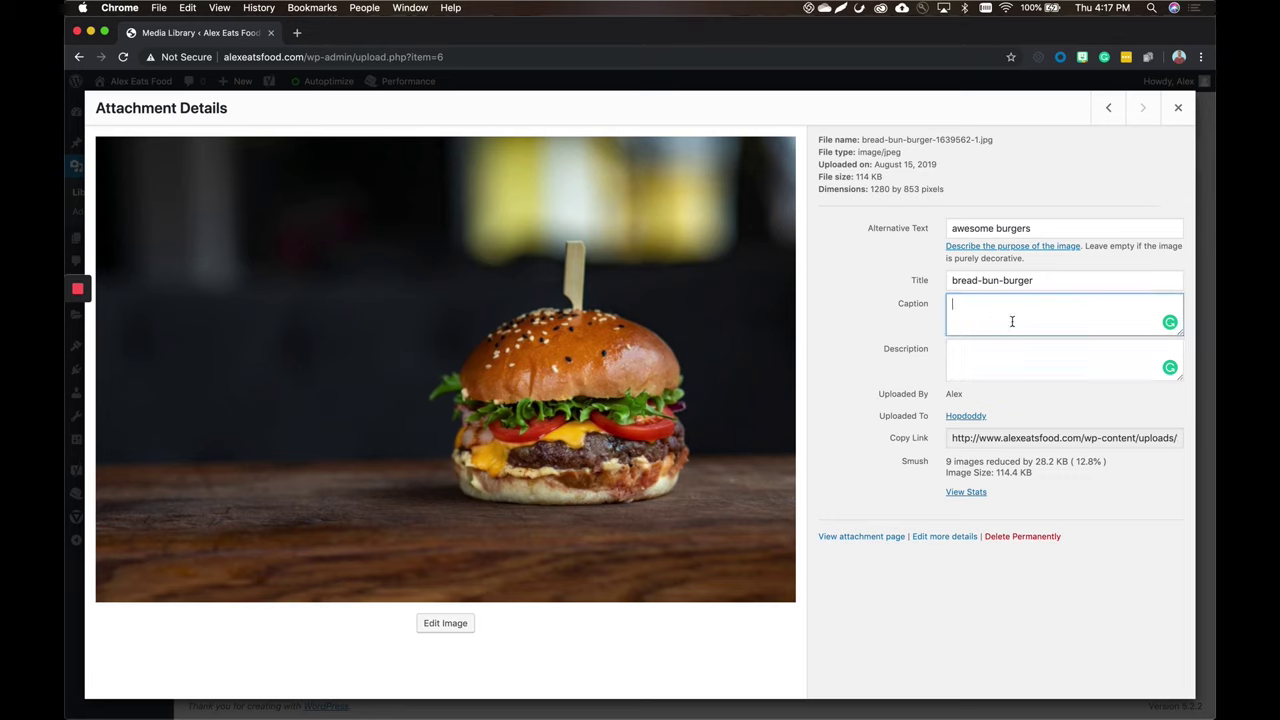
pyautogui.write('Juicy d')
pyautogui.write('e')
pyautogui.write('lic')
pyautogui.write('iouis')
pyautogui.write('ds w')
pyautogui.press('BackSpace')
pyautogui.press('BackSpace')
pyautogui.write('s with tomatoes lettuce chees')
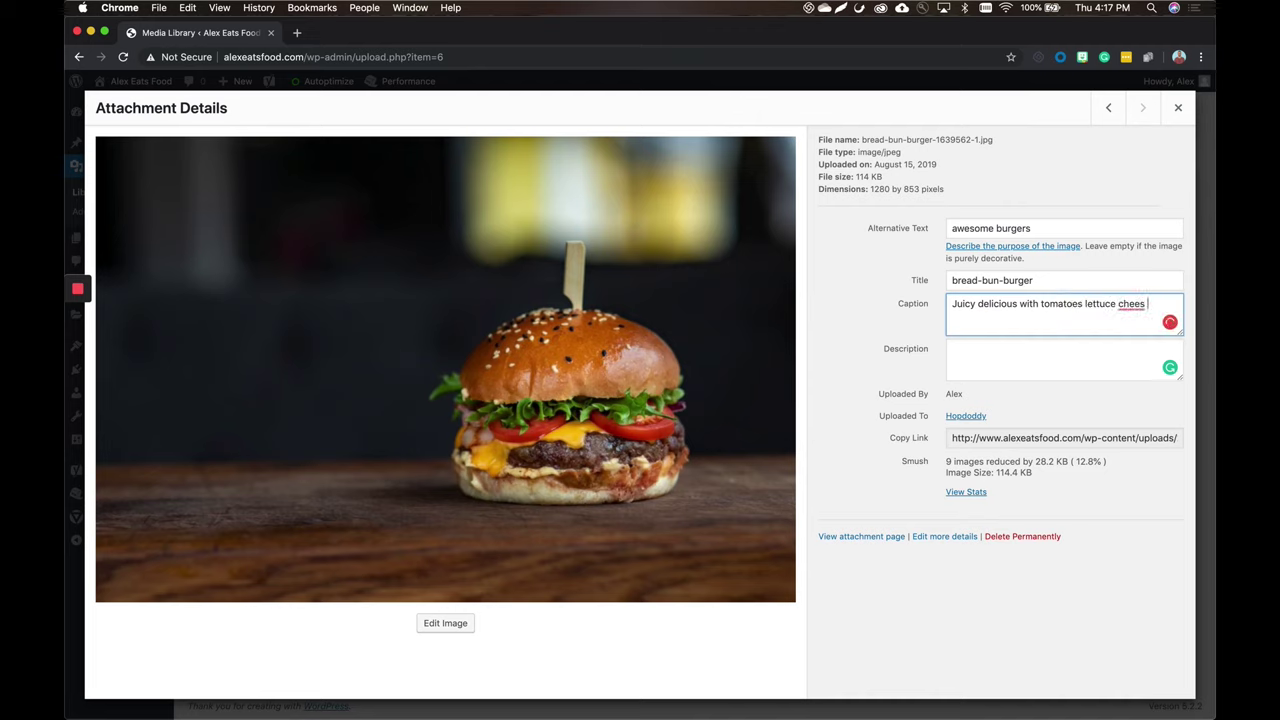
pyautogui.write(' dijon mustard.')
pyautogui.click(1139, 325)
pyautogui.click(1066, 363)
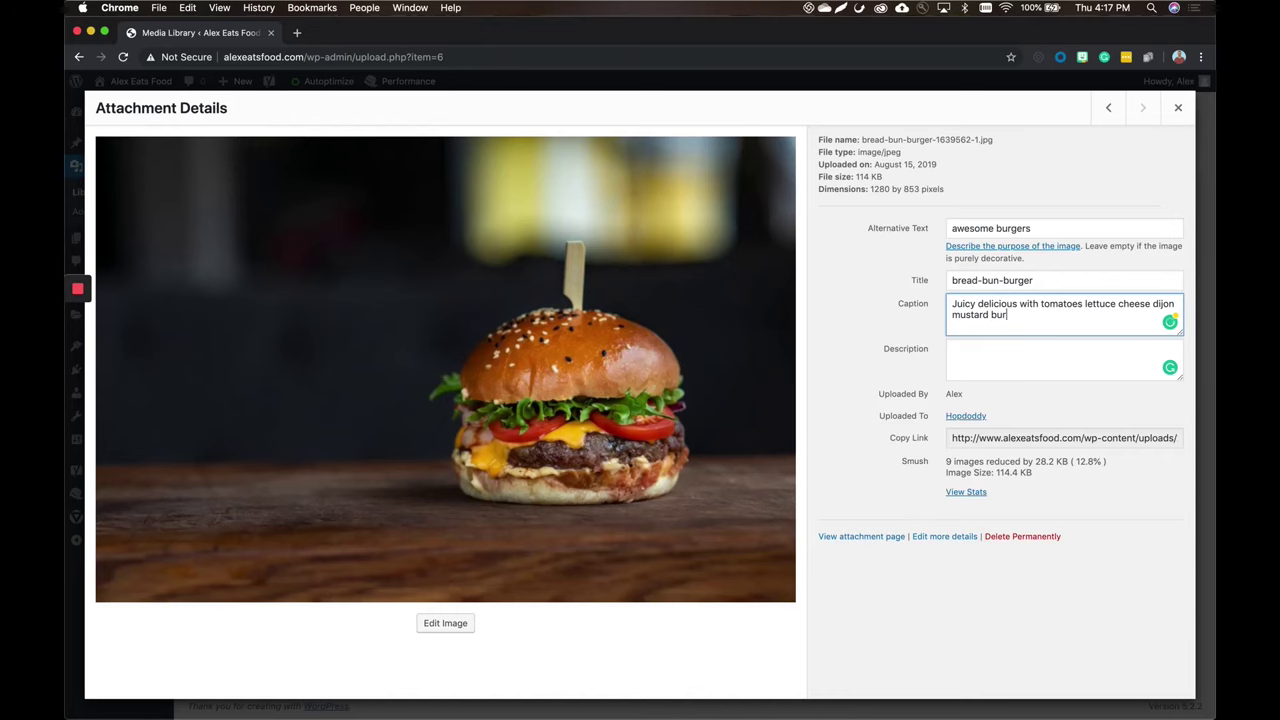
# Move the word burger from the caption's end to just after 'delicious'
pyautogui.write('ger')
pyautogui.doubleClick(1008, 314)
pyautogui.press('cmd+c')
pyautogui.press('BackSpace')
pyautogui.click(1019, 306)
pyautogui.press('cmd+v')
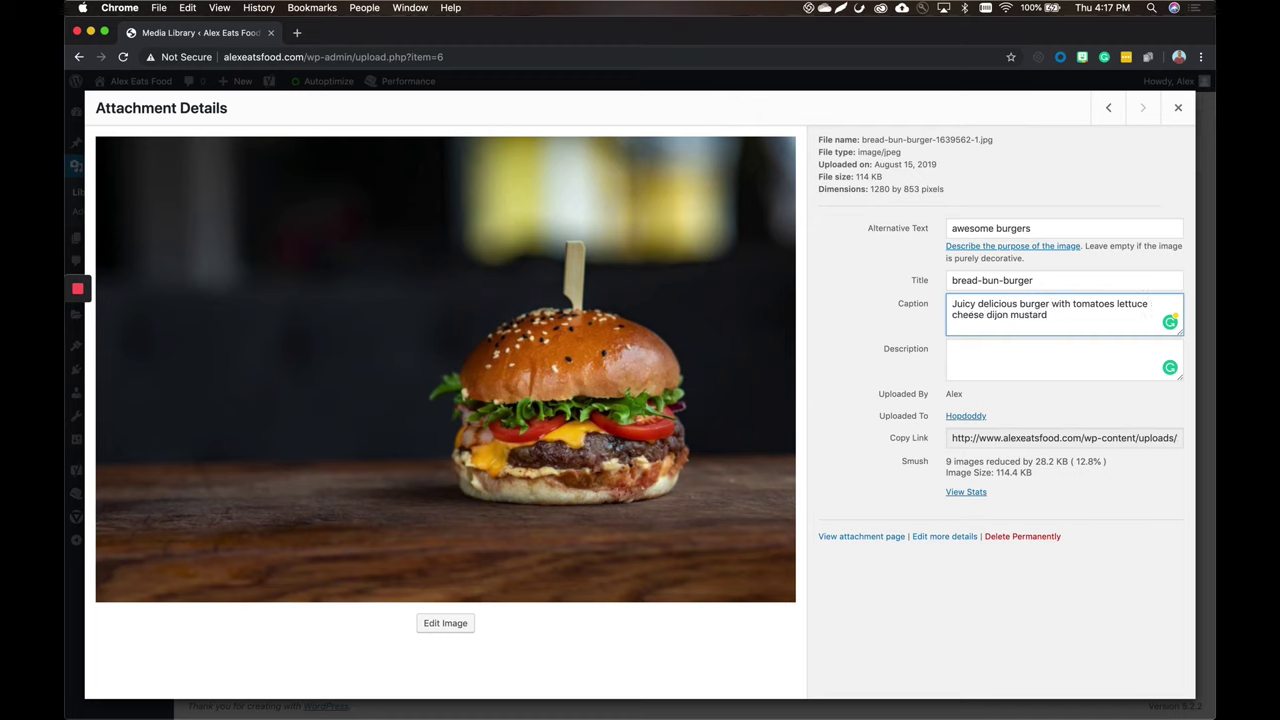